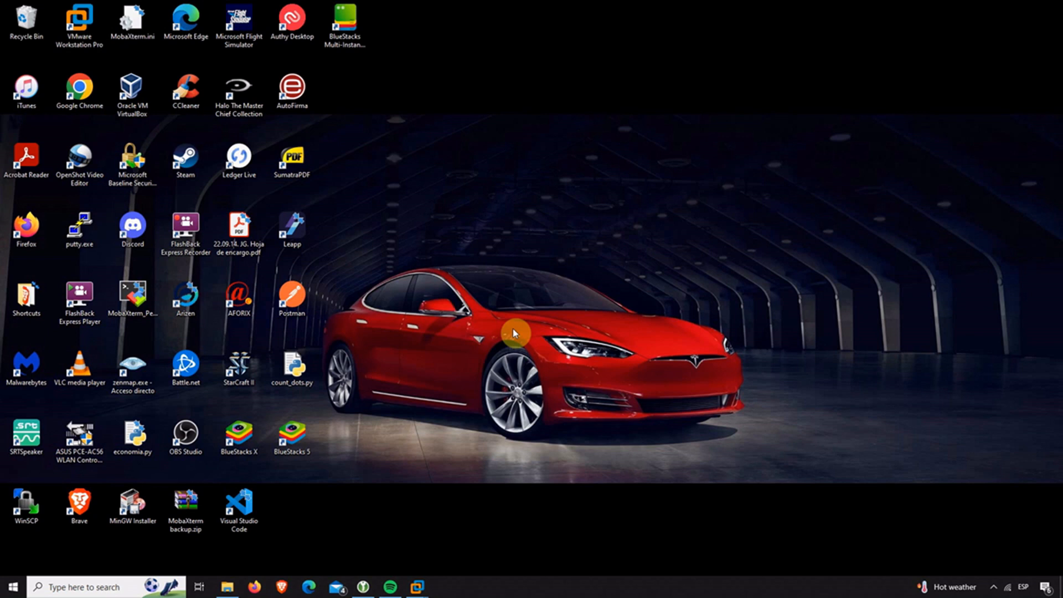
# Find Event Viewer by searching 'even' in Start, then open the Windows Logs > Security log.
pyautogui.click(14, 587)
pyautogui.write('even')
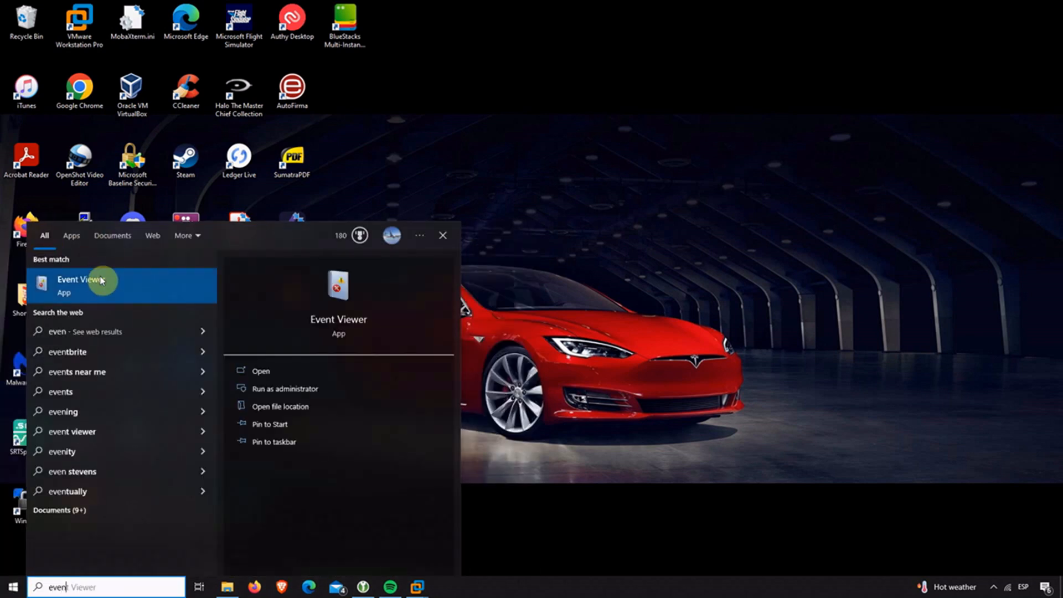
pyautogui.click(102, 281)
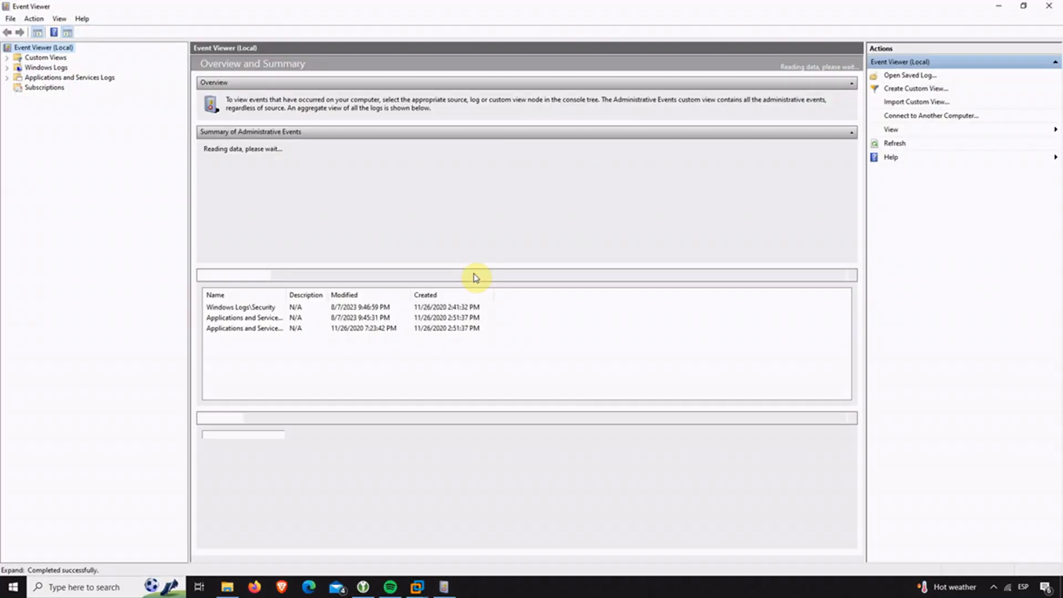
pyautogui.click(44, 68)
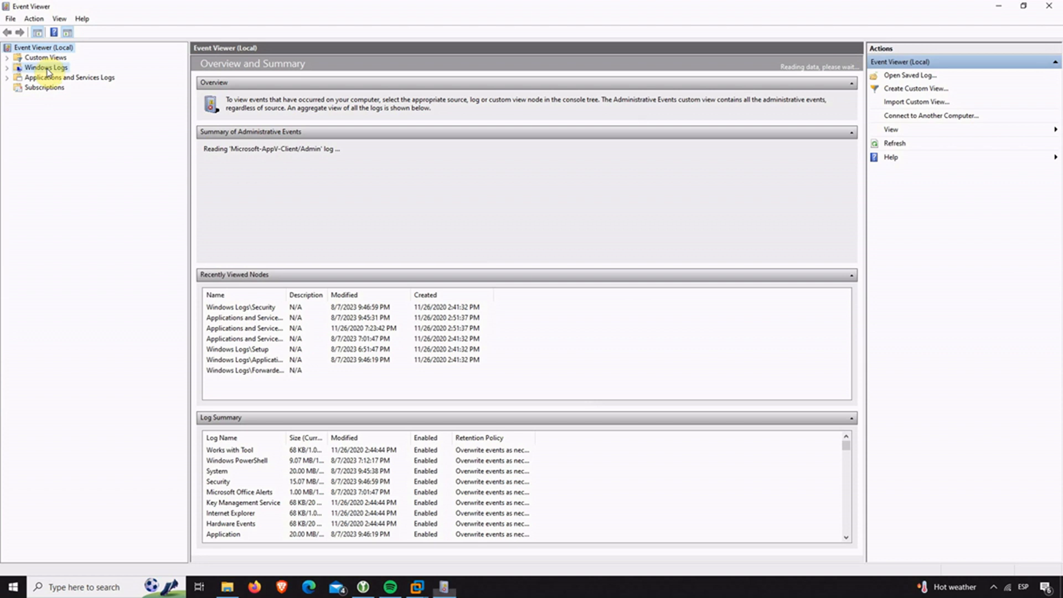
pyautogui.click(7, 67)
pyautogui.click(46, 88)
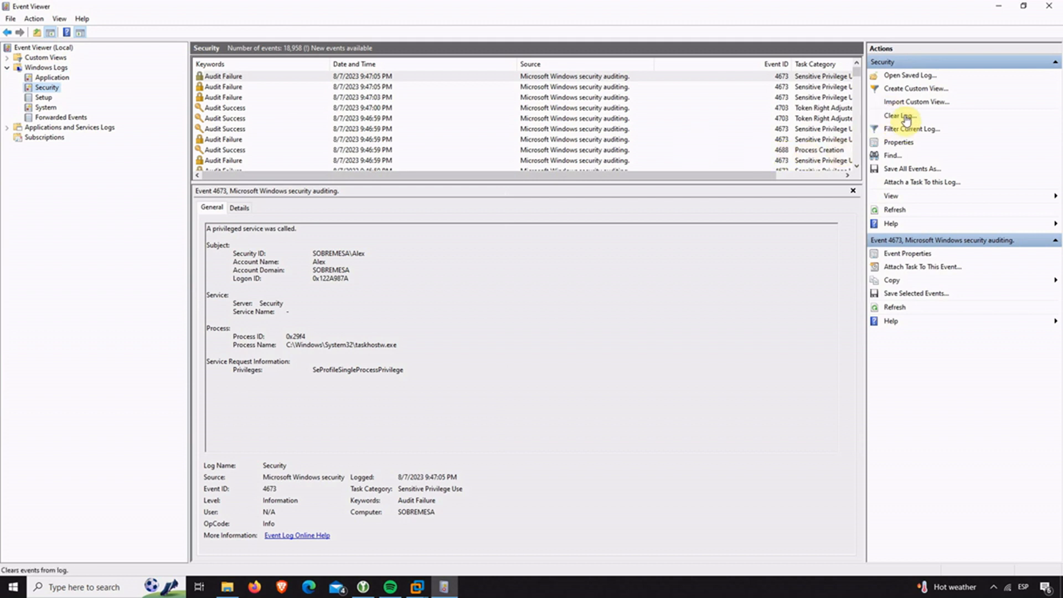
# Clear the Security log without saving, inspect the new 1102 event, and minimize Event Viewer.
pyautogui.click(906, 117)
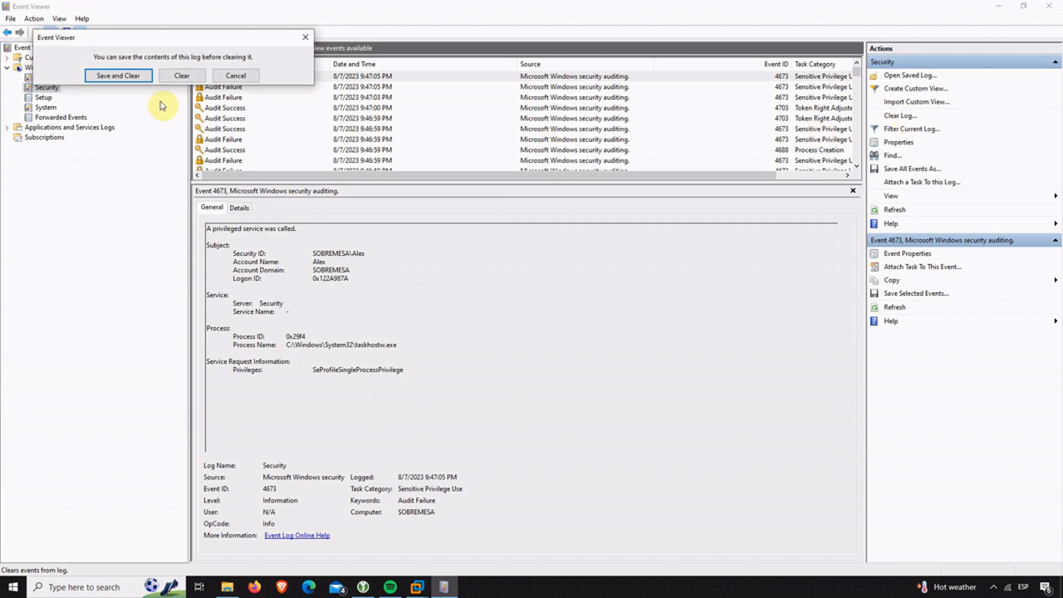
pyautogui.click(173, 81)
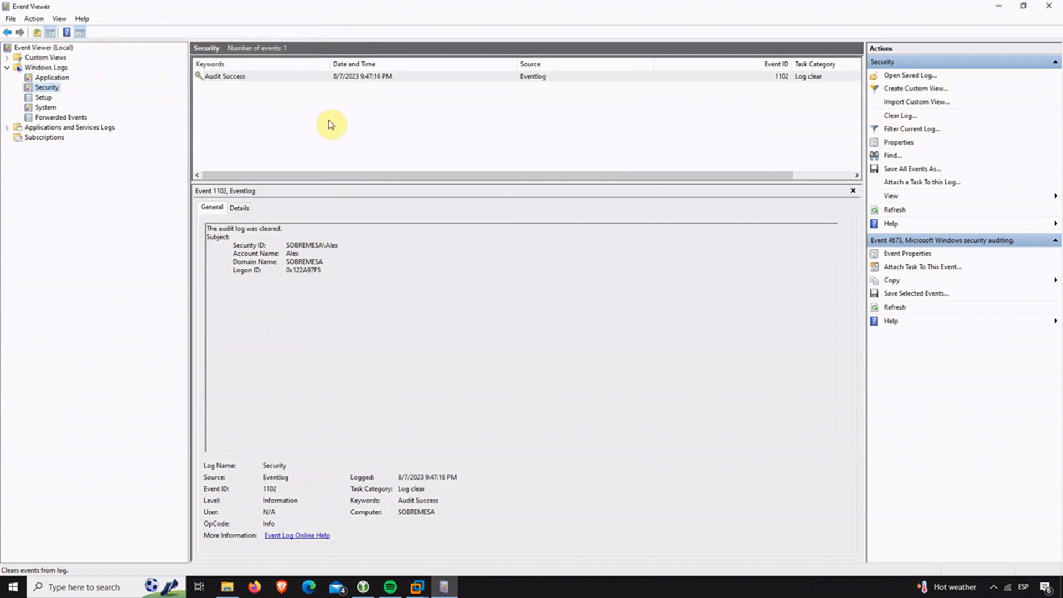
pyautogui.click(320, 78)
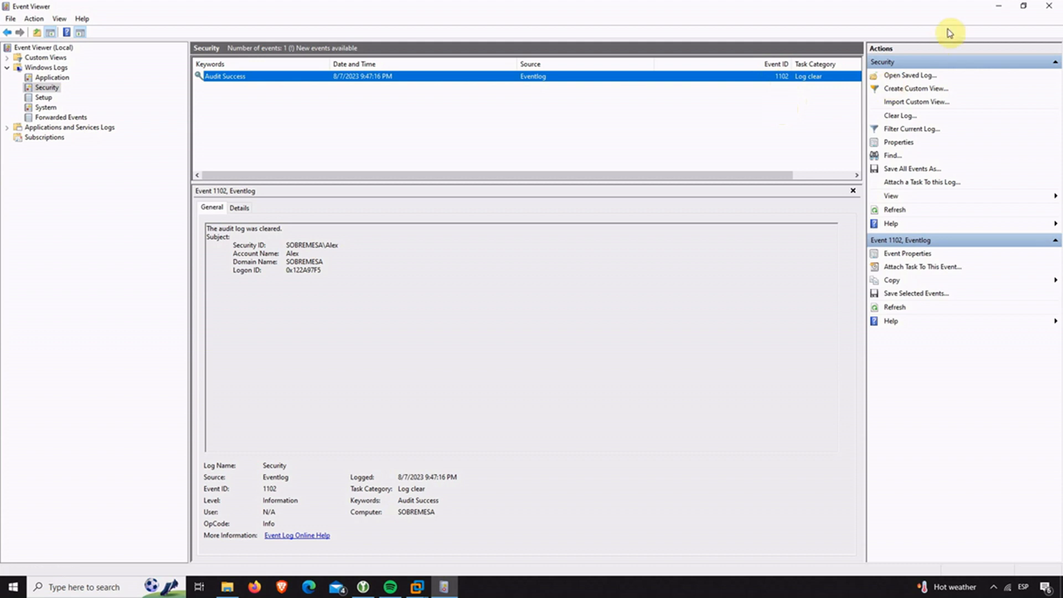
pyautogui.click(998, 7)
# Restore the Ubuntu virtual machine running Splunk and show it full screen.
pyautogui.moveTo(420, 584)
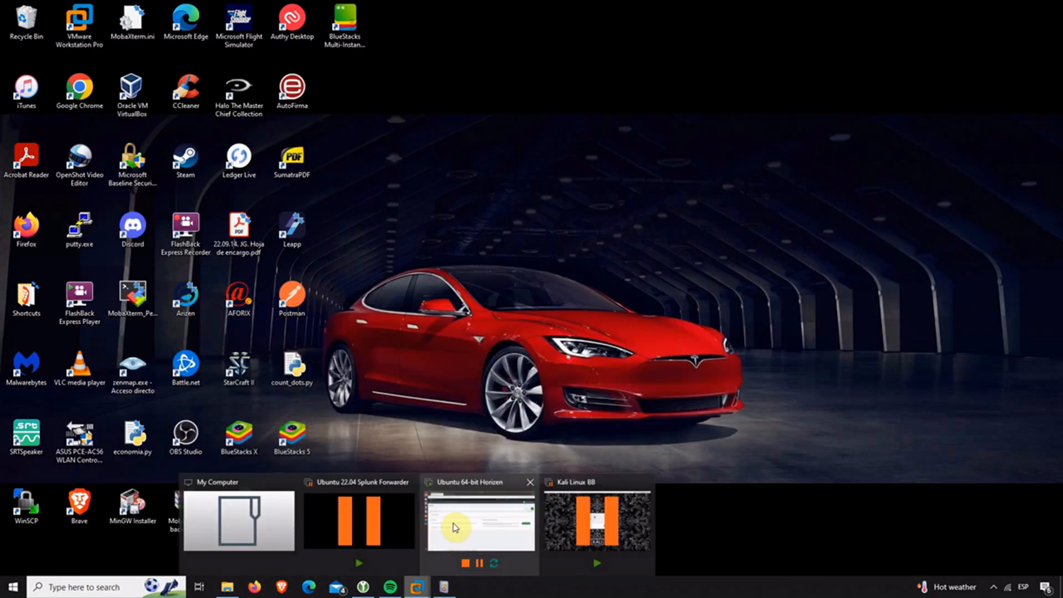
pyautogui.click(451, 521)
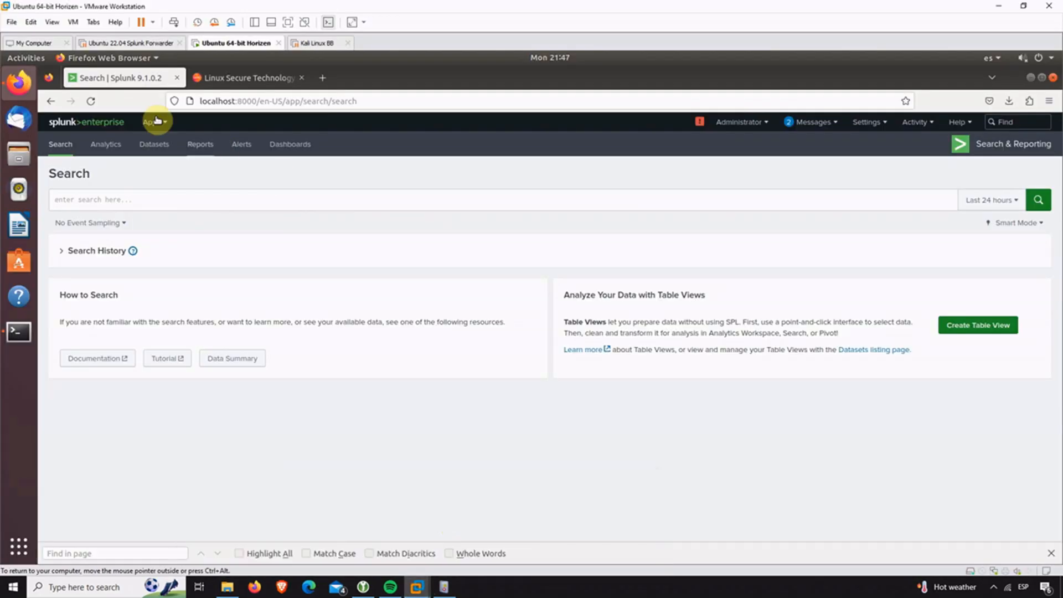
pyautogui.click(287, 22)
# Type the search index=wineventlog source="WinEventLog:Security" EventCode=1102, starting a rename pipe.
pyautogui.click(136, 158)
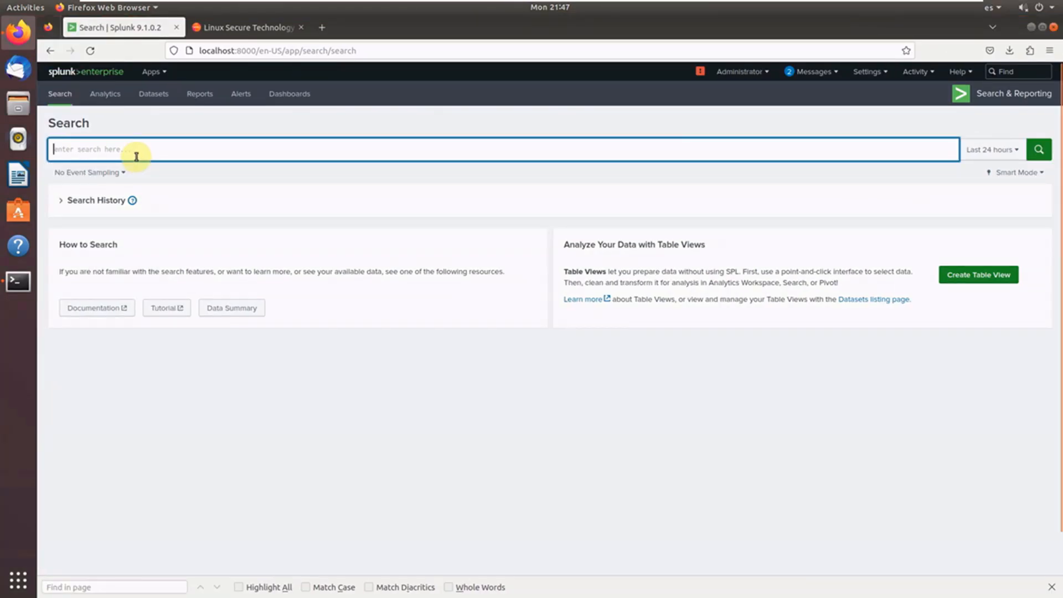
pyautogui.write('index')
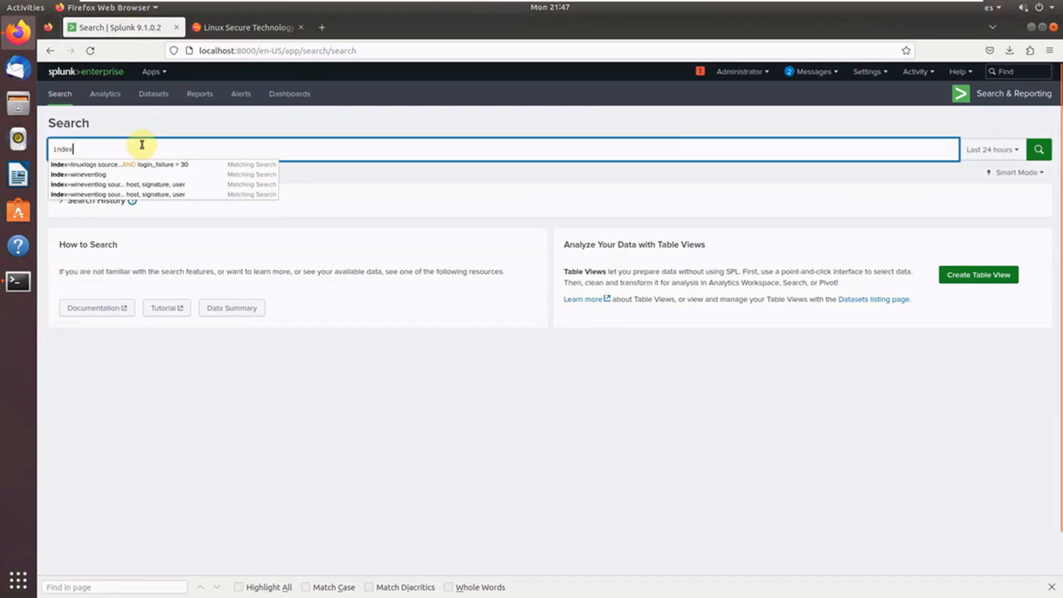
pyautogui.write('=wineven')
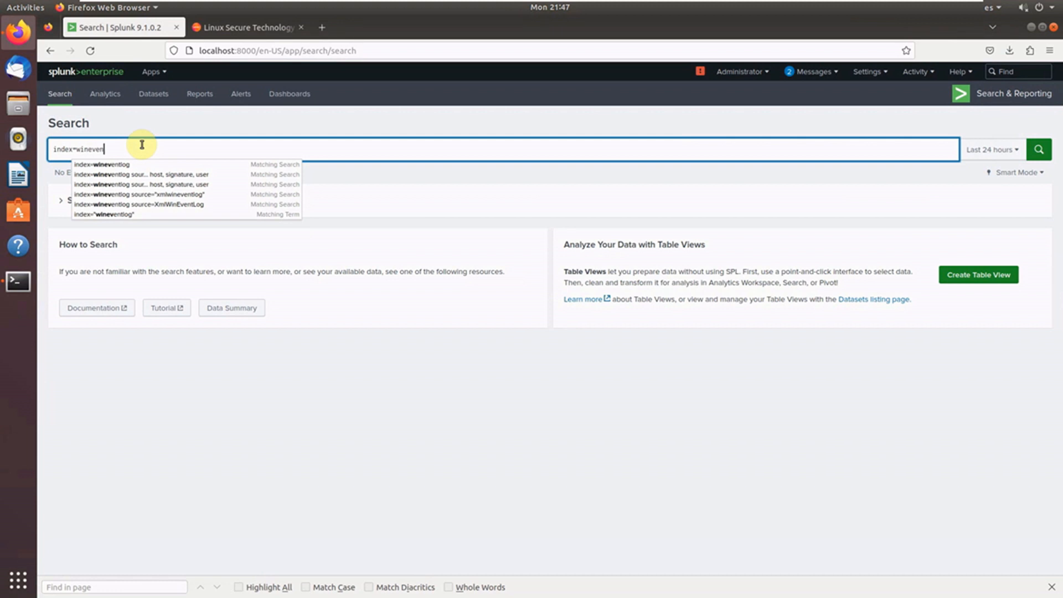
pyautogui.write('tlo')
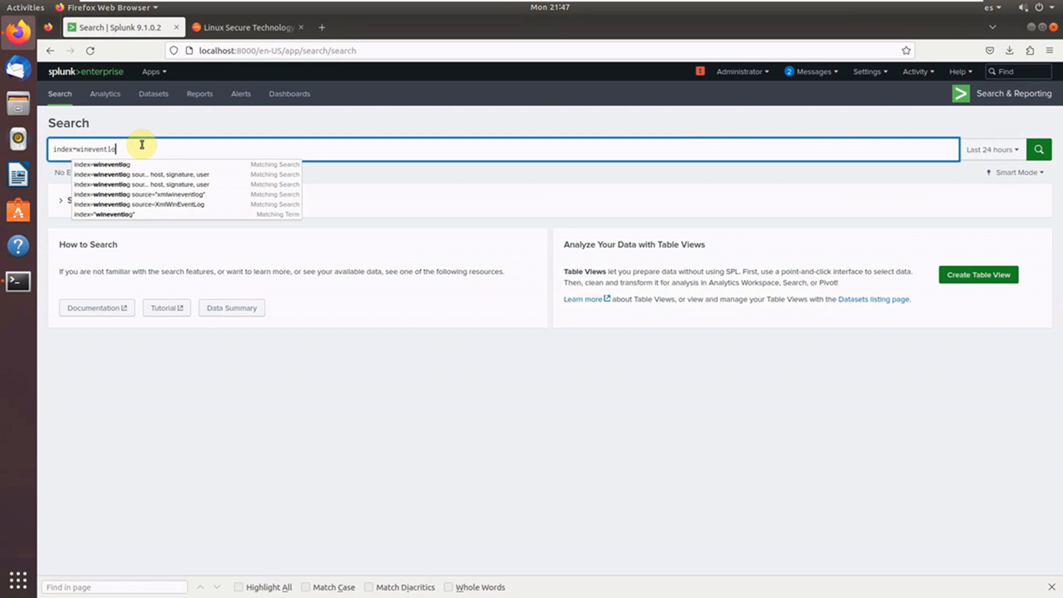
pyautogui.write('g source')
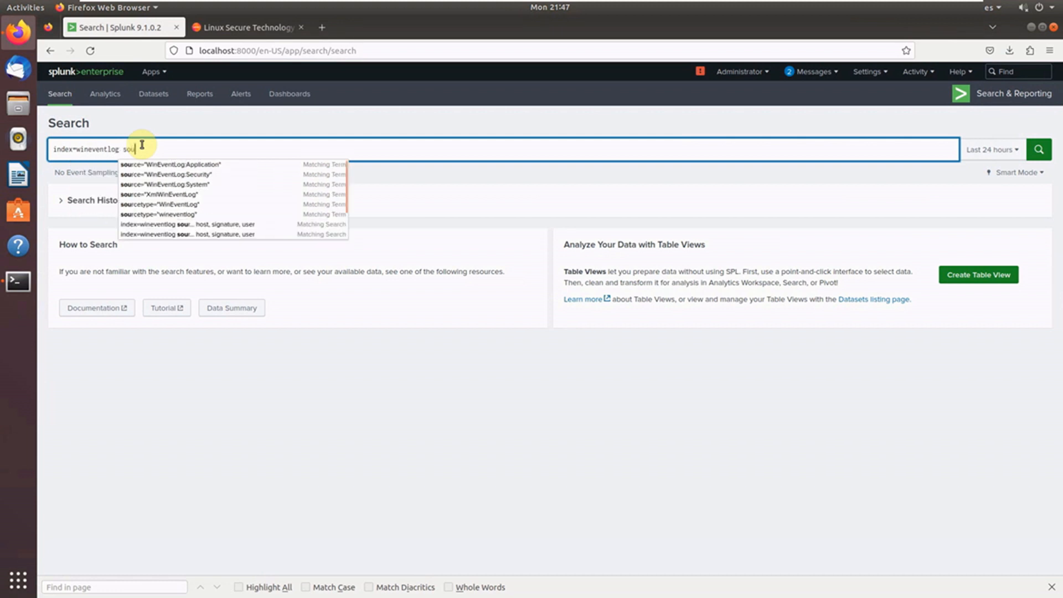
pyautogui.click(174, 175)
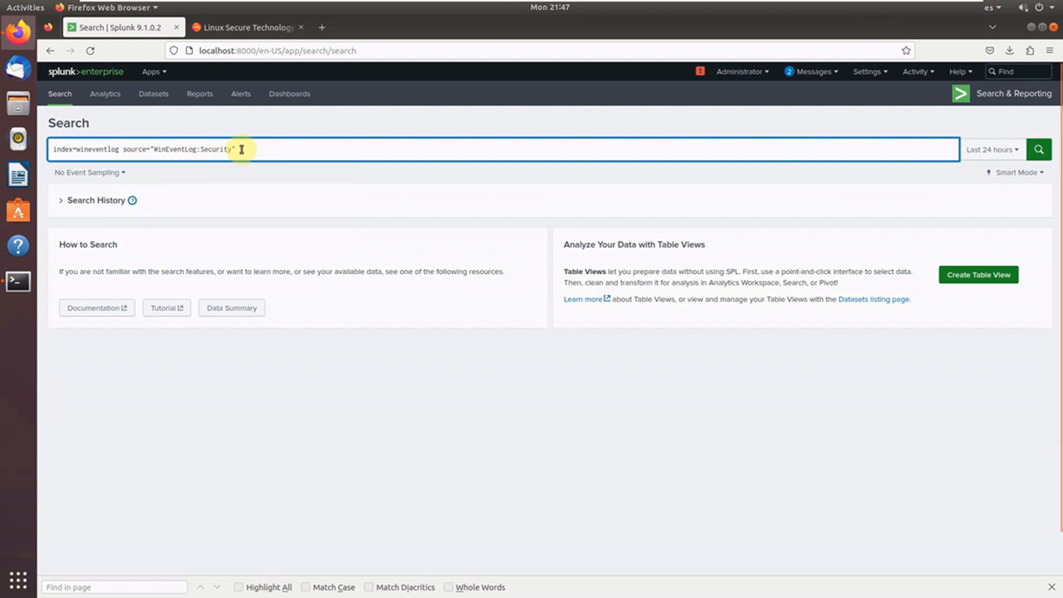
pyautogui.write('EventCode=1102 | ')
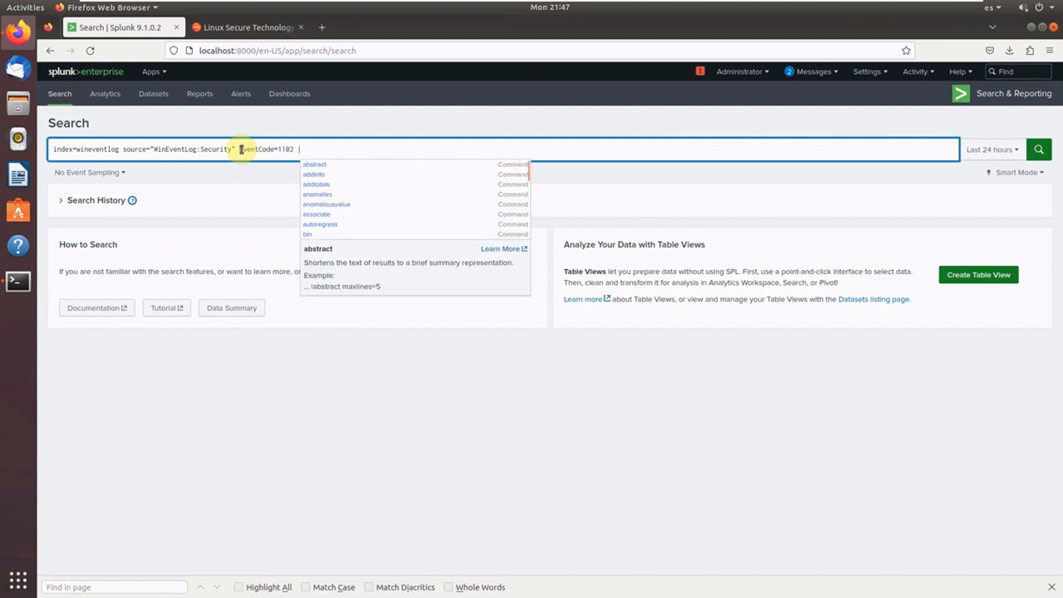
pyautogui.write('rename Nombre_dec_')
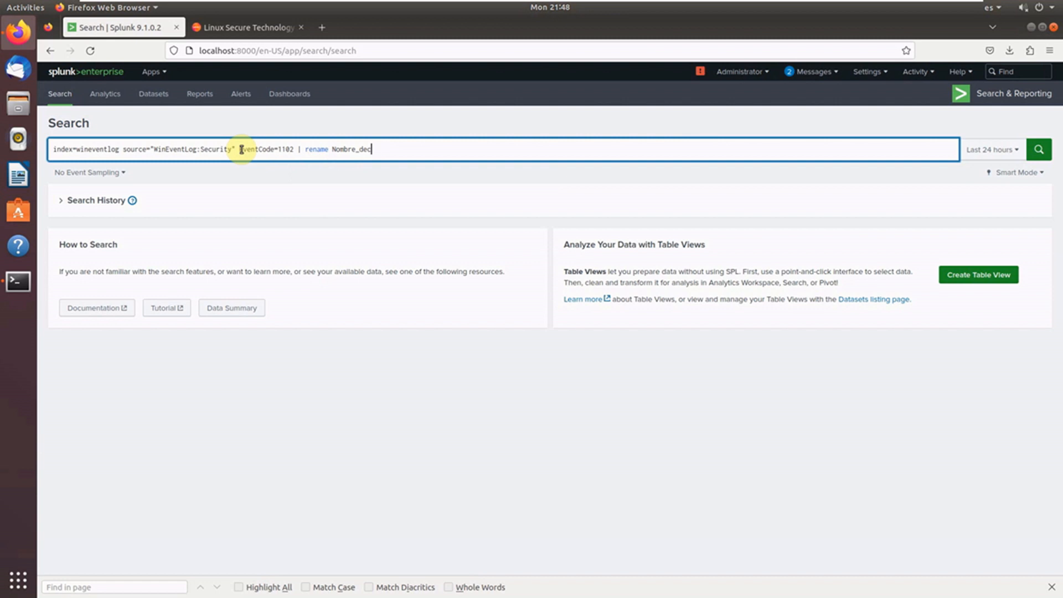
# Finish the query with rename Nombre_de_cuenta as user and a table of _time, host, signature, user.
pyautogui.press('BackSpace')
pyautogui.write('_cuenta')
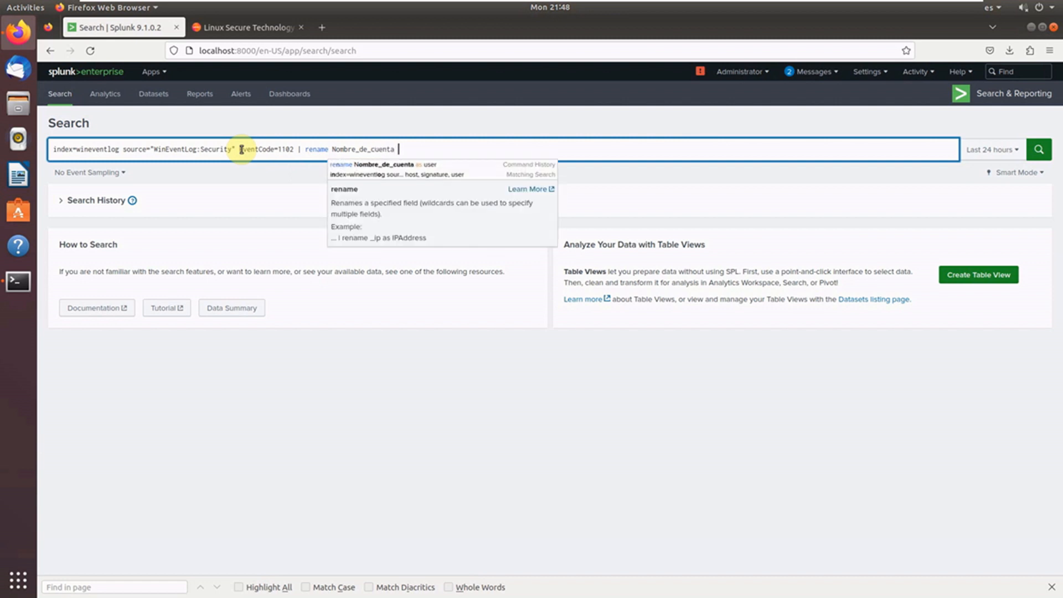
pyautogui.write(' as user')
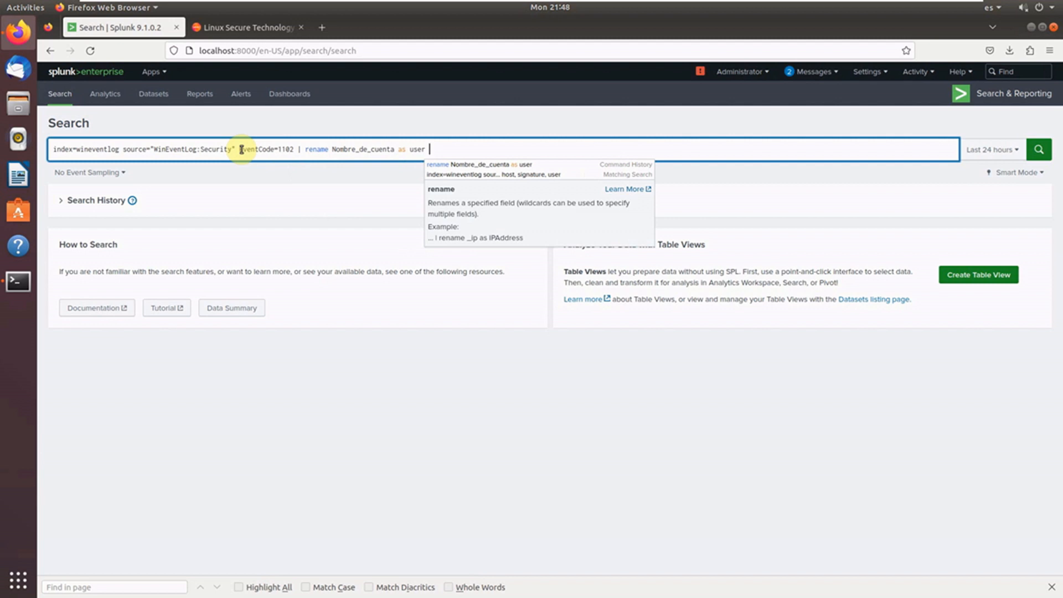
pyautogui.hotkey('shift', 'Return')
pyautogui.write('|')
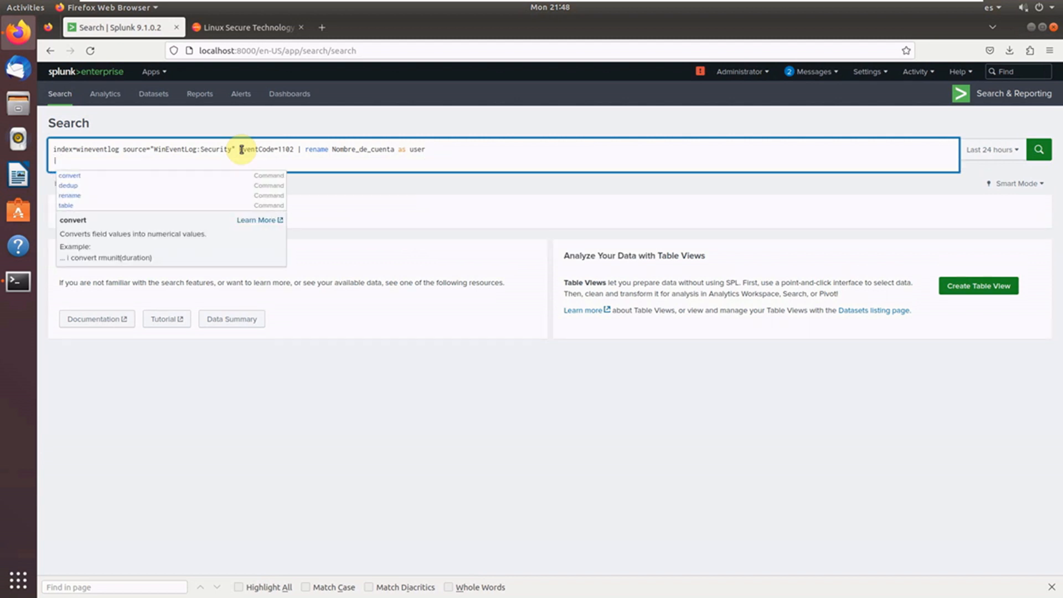
pyautogui.write(' table _')
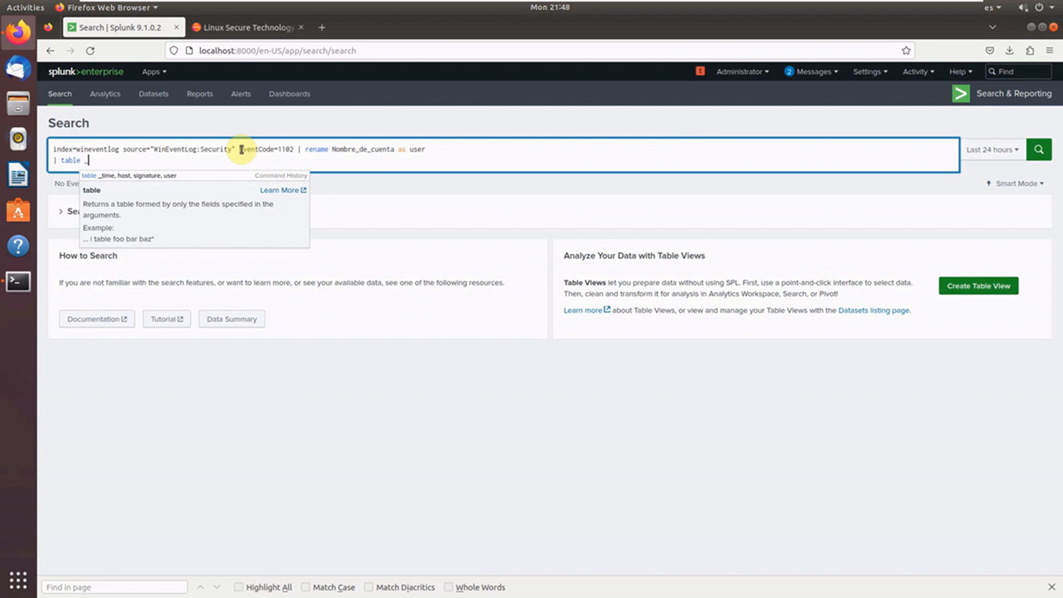
pyautogui.write('time, h')
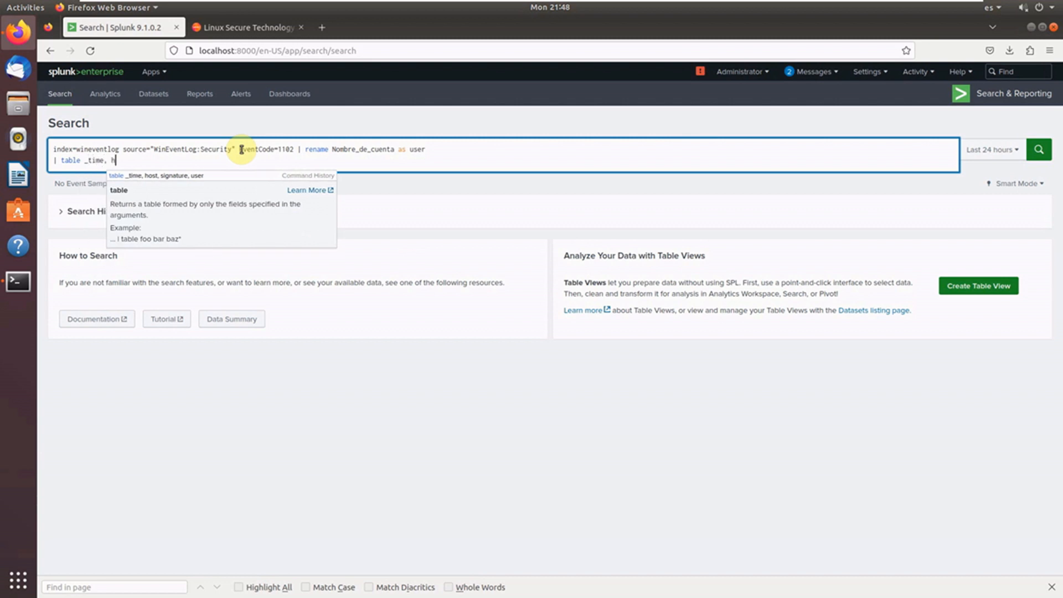
pyautogui.write('ost, signature, u')
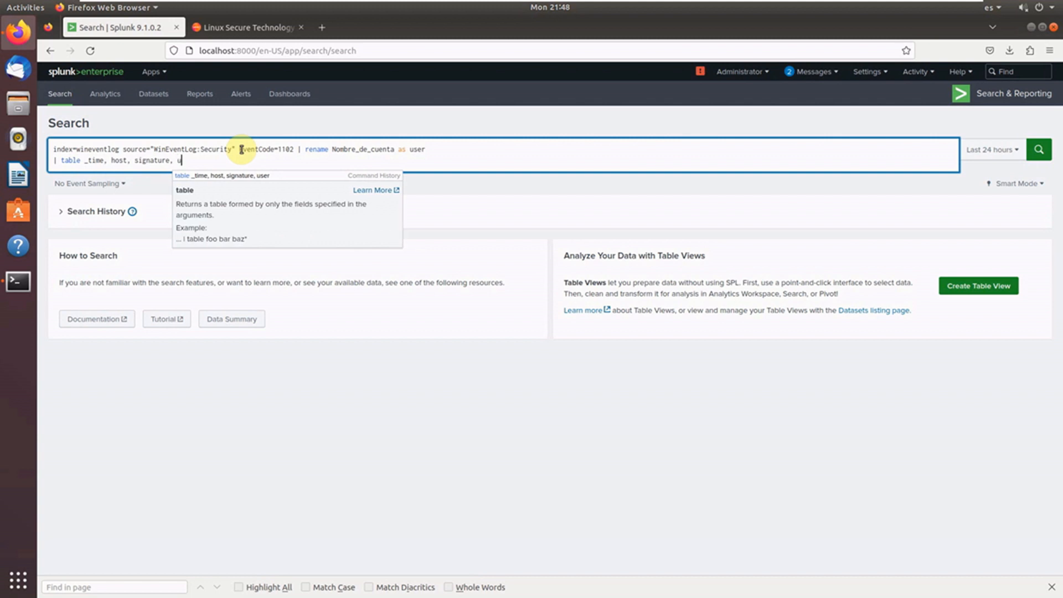
pyautogui.write('ser')
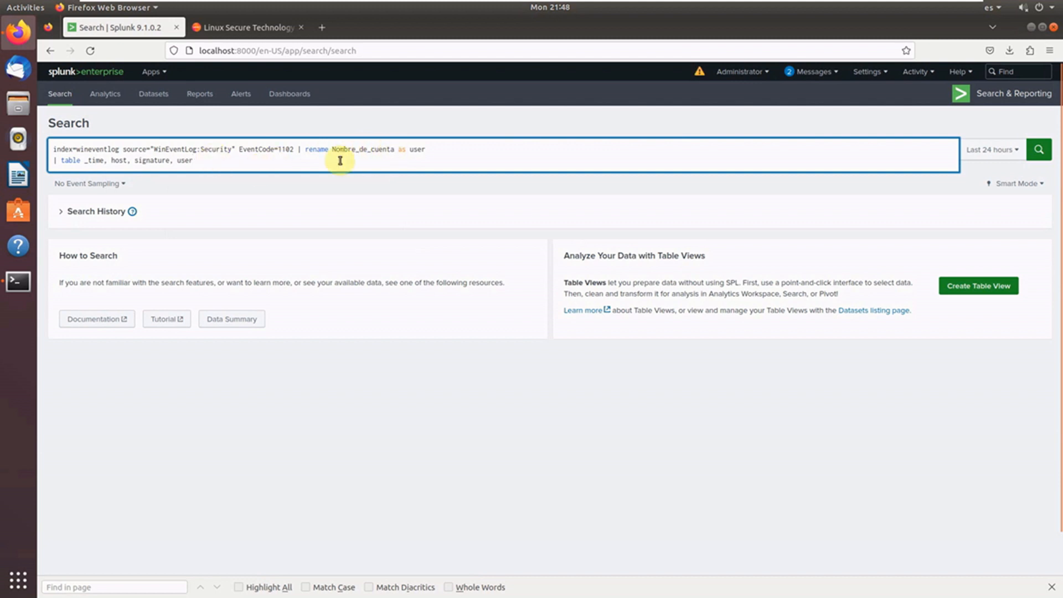
# Run the EventCode=1102 search over the Last 15 minutes.
pyautogui.click(994, 150)
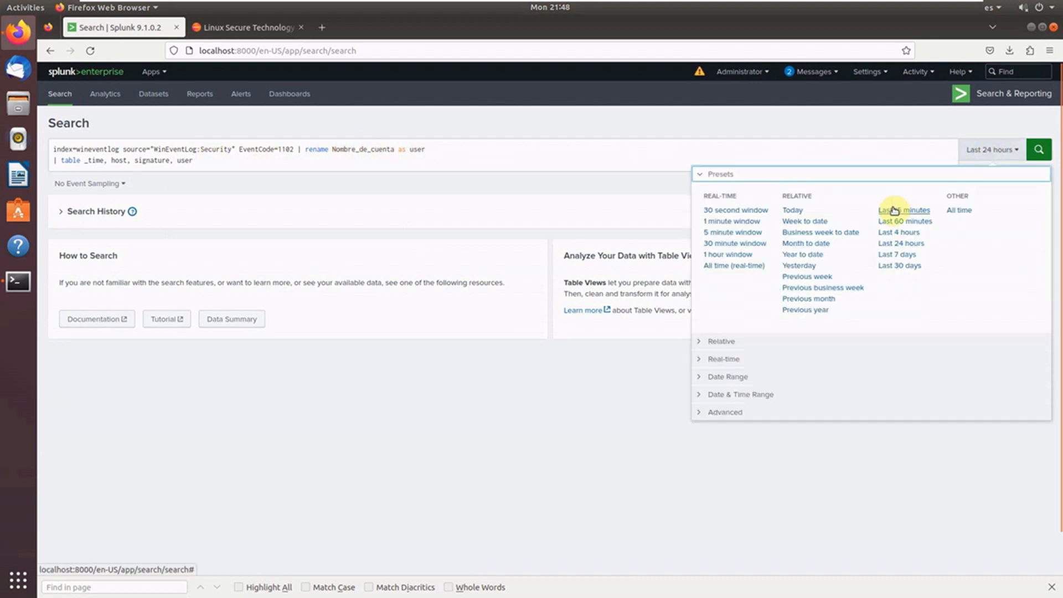
pyautogui.click(893, 210)
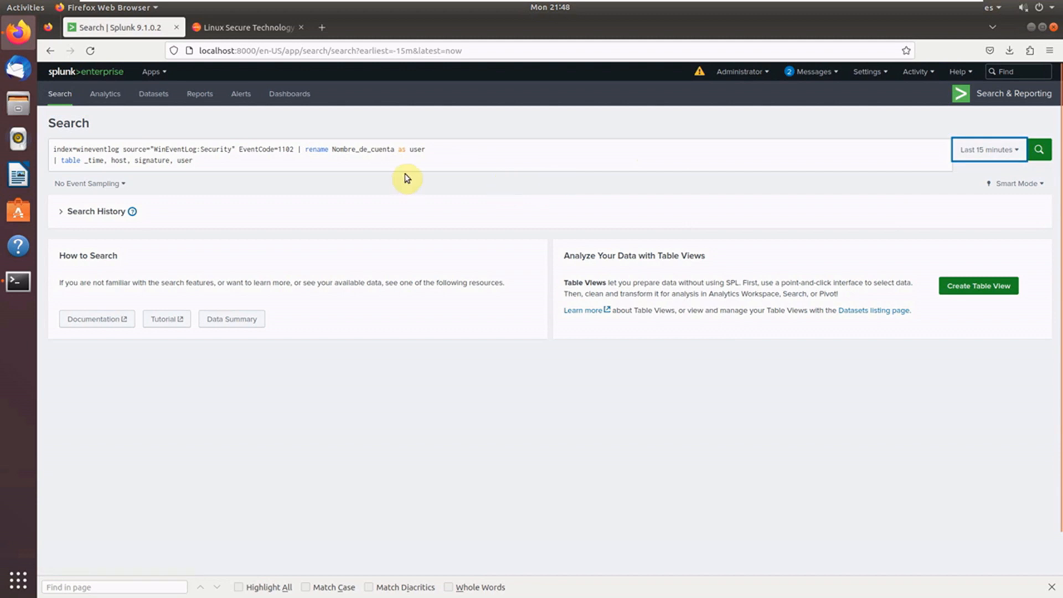
pyautogui.click(1040, 150)
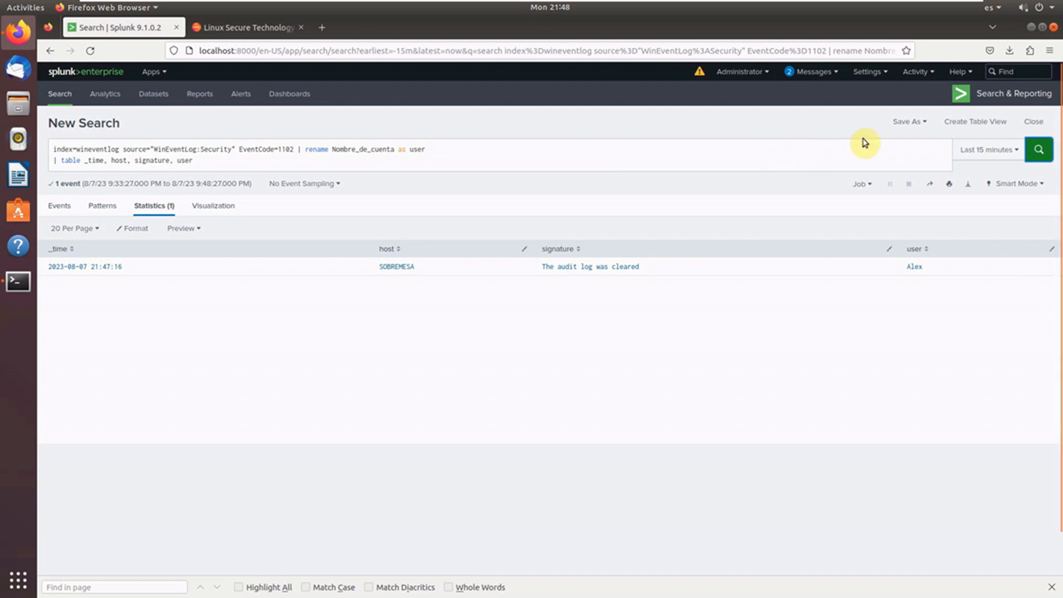
# Save the search as a Real-time alert titled 'security event log cleared' that triggers Per-Result.
pyautogui.click(924, 124)
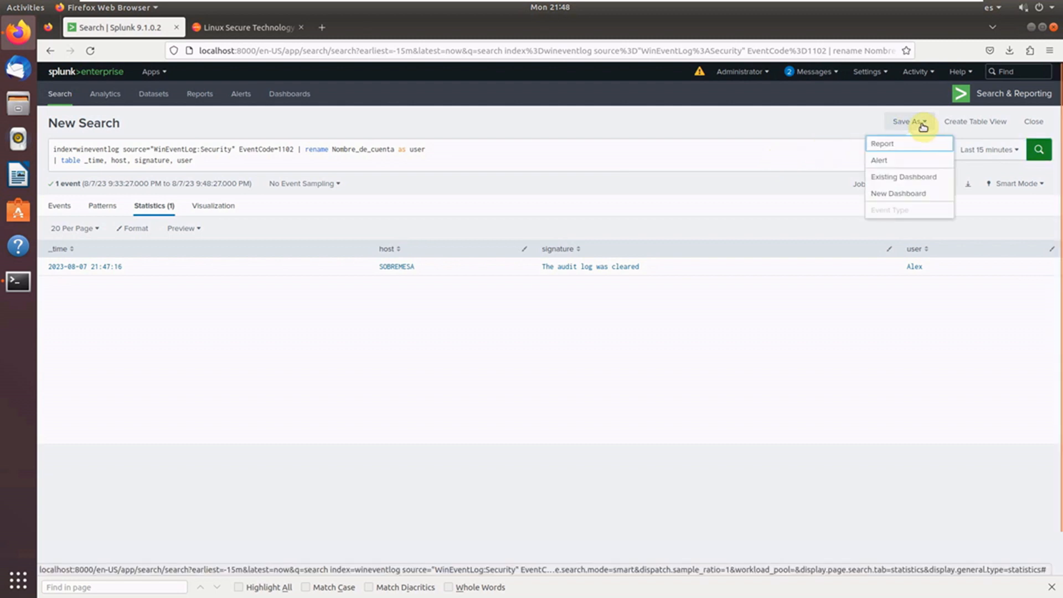
pyautogui.click(903, 162)
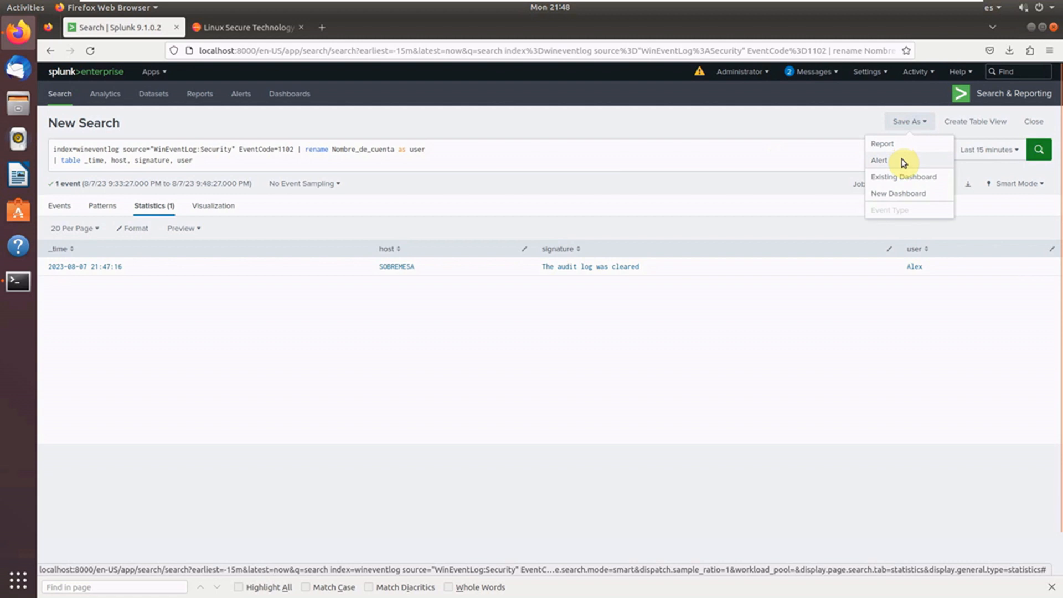
pyautogui.click(511, 158)
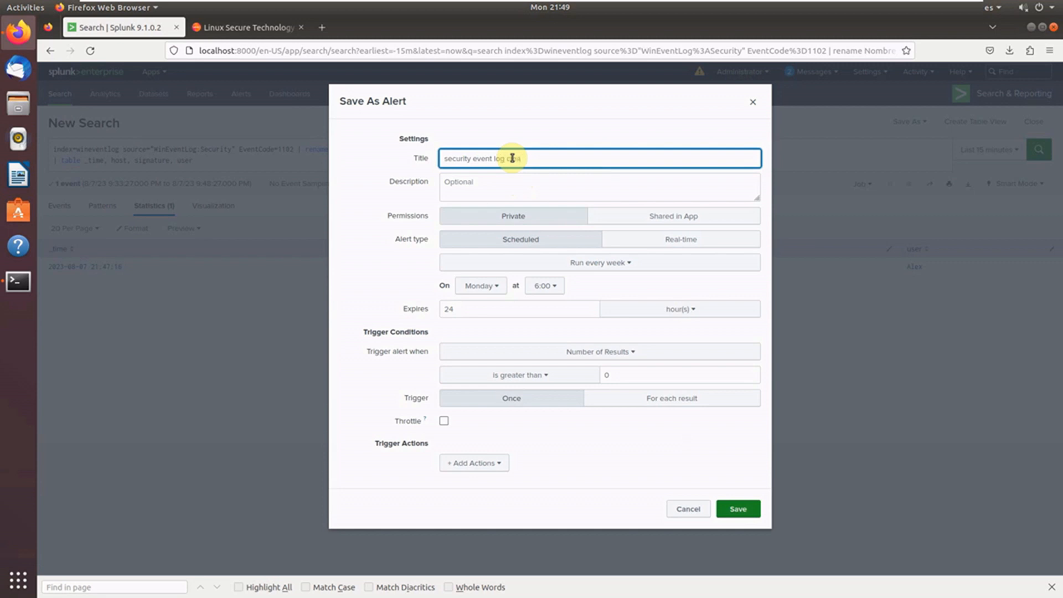
pyautogui.click(652, 238)
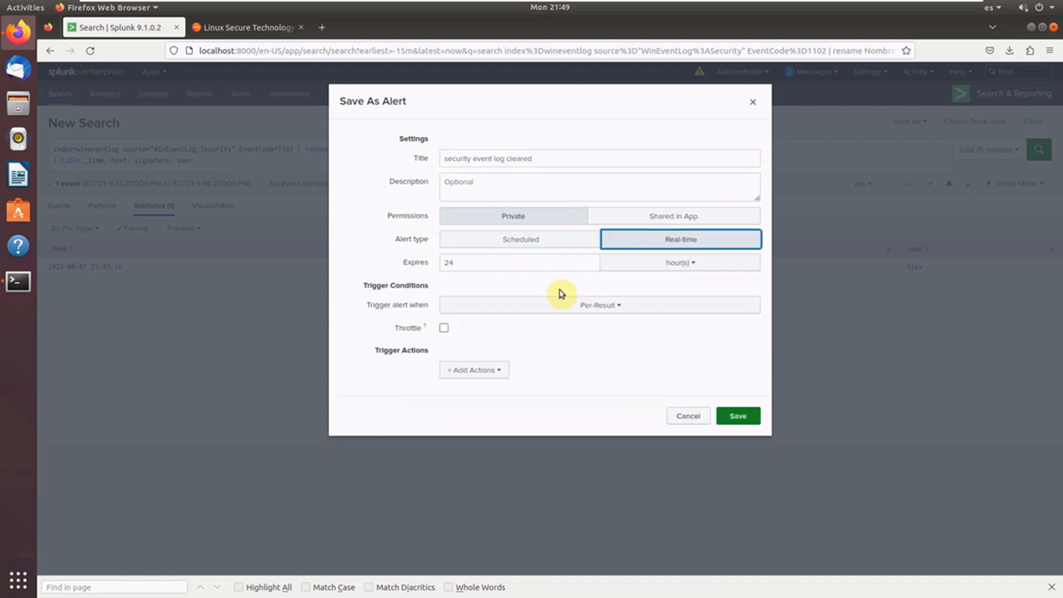
pyautogui.click(607, 306)
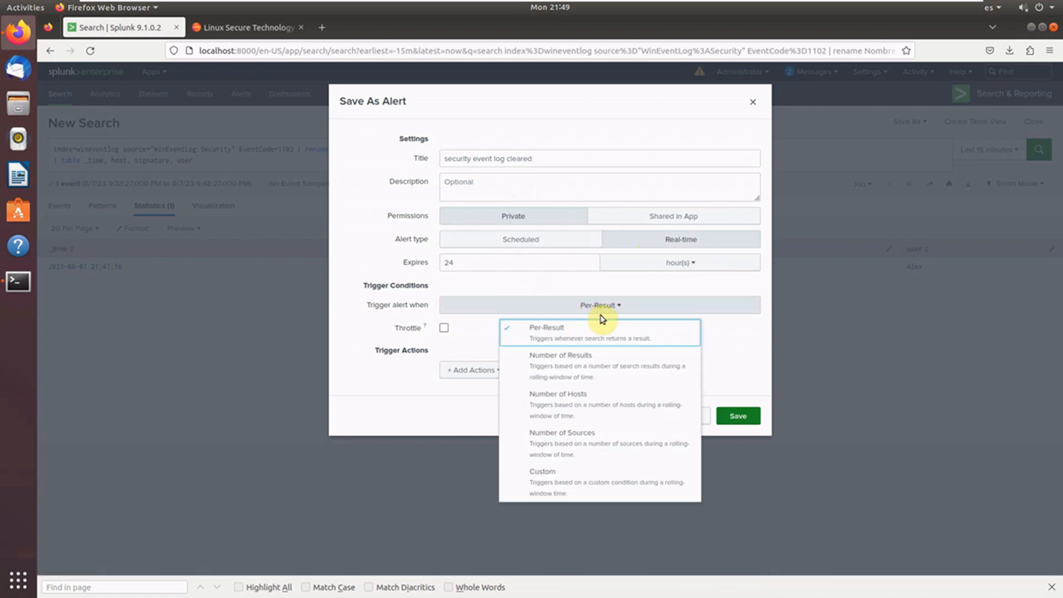
pyautogui.click(588, 332)
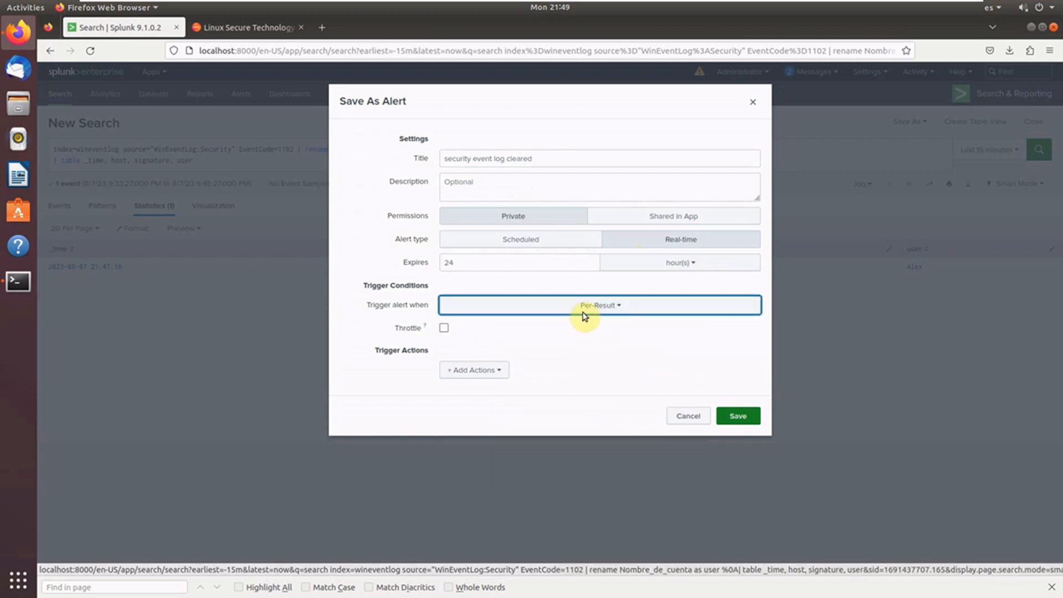
# Add an Add to Triggered Alerts action with Critical severity and save the alert.
pyautogui.click(507, 371)
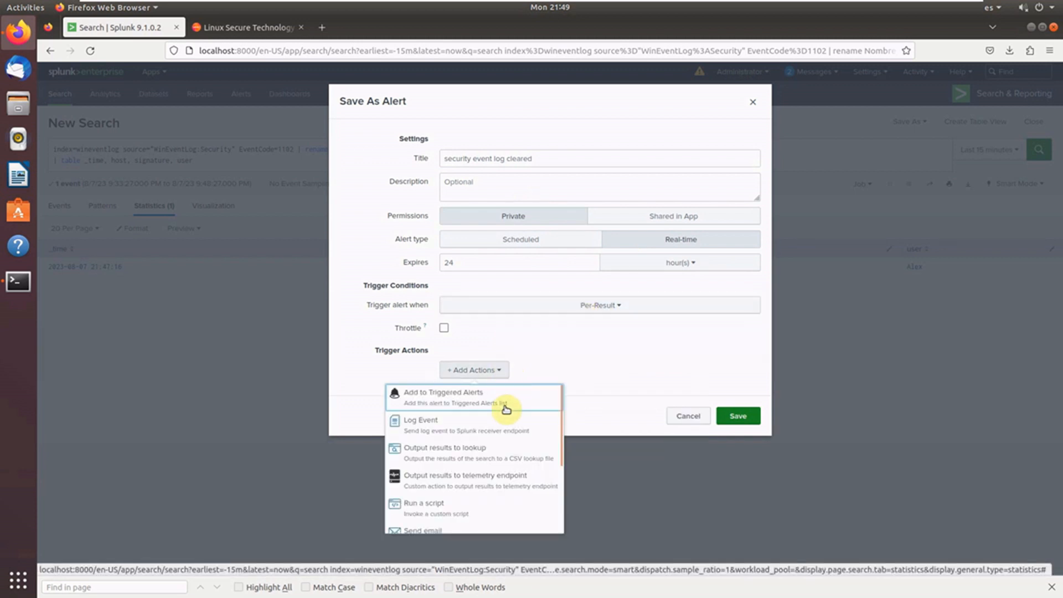
pyautogui.click(446, 398)
pyautogui.click(624, 419)
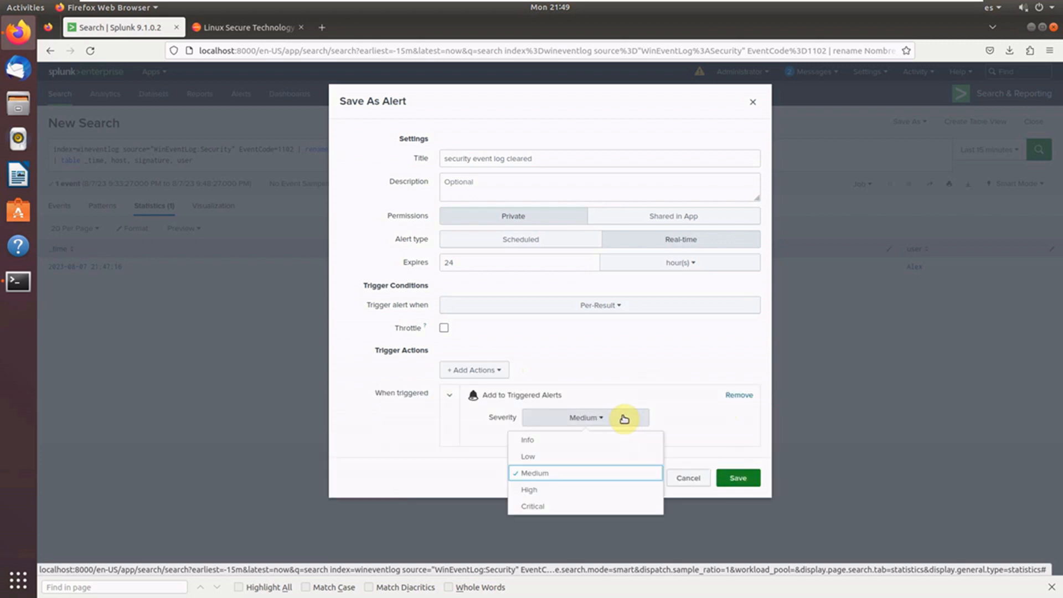
pyautogui.click(585, 508)
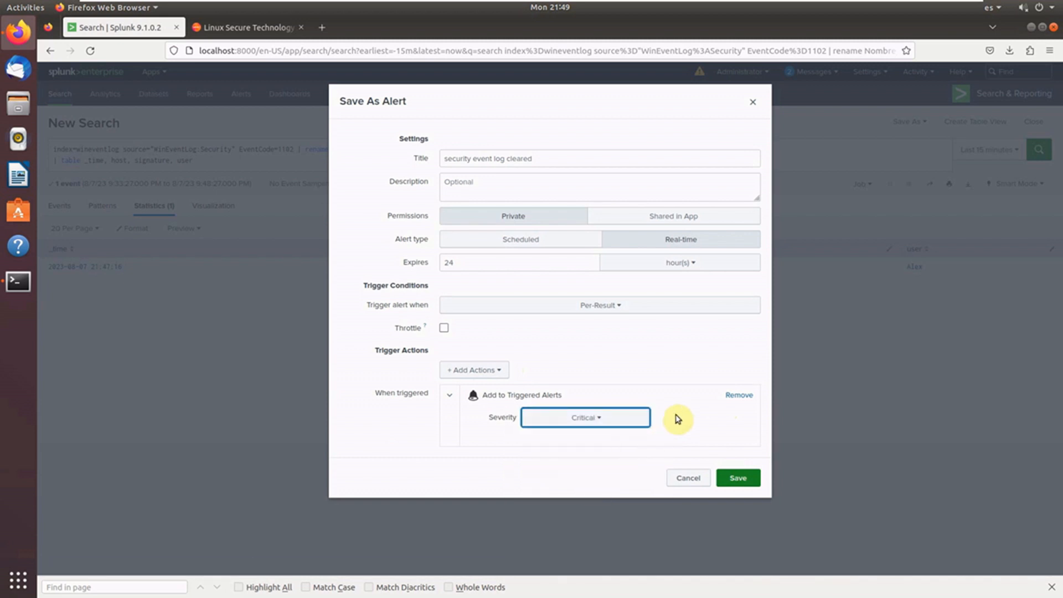
pyautogui.click(745, 479)
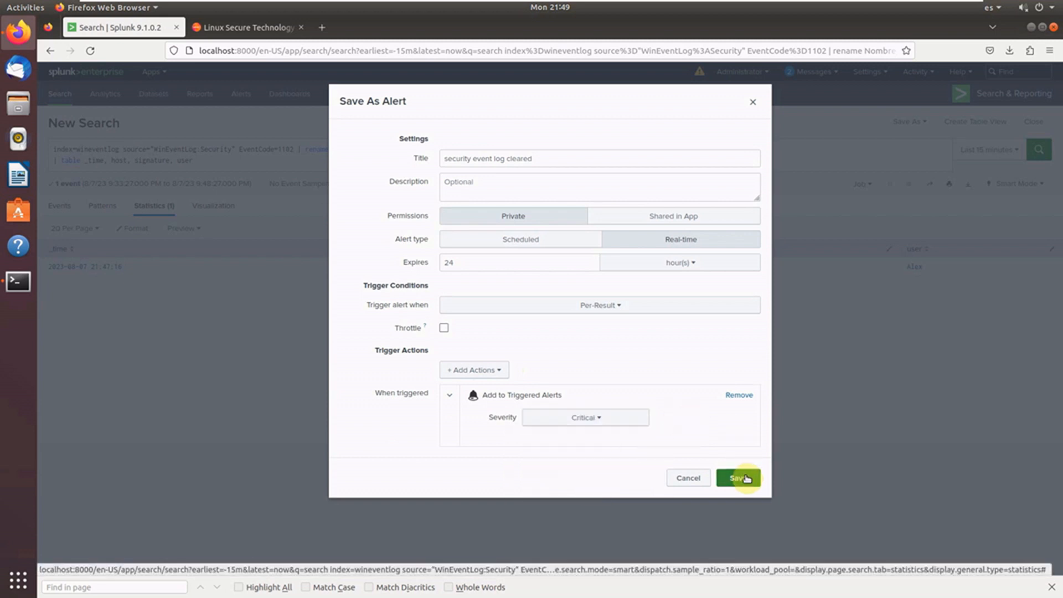
# View the saved alert, then open Activity > Triggered Alerts, which lists nothing yet.
pyautogui.click(739, 238)
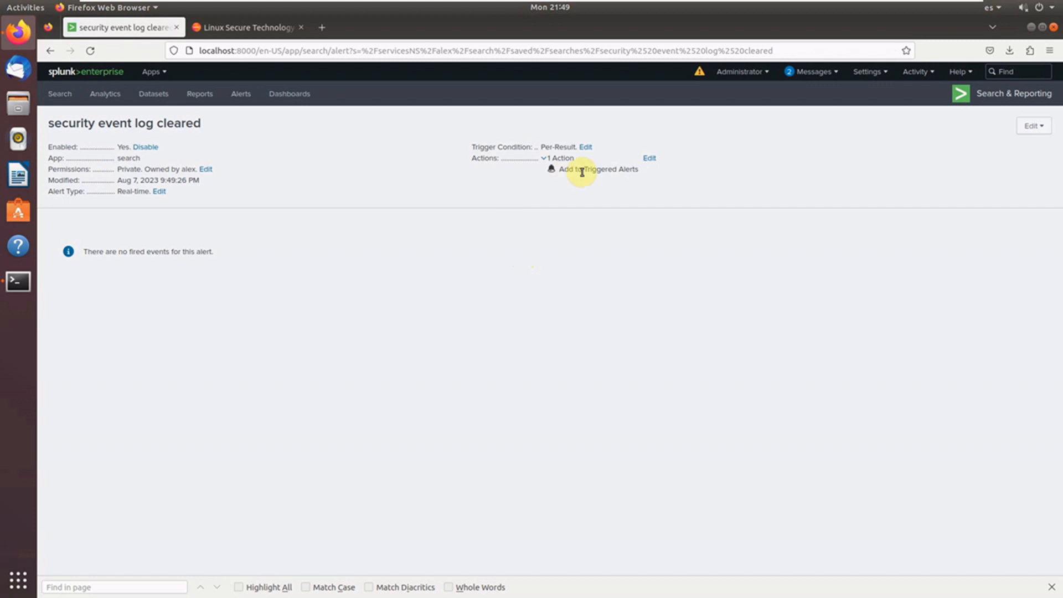
pyautogui.click(913, 72)
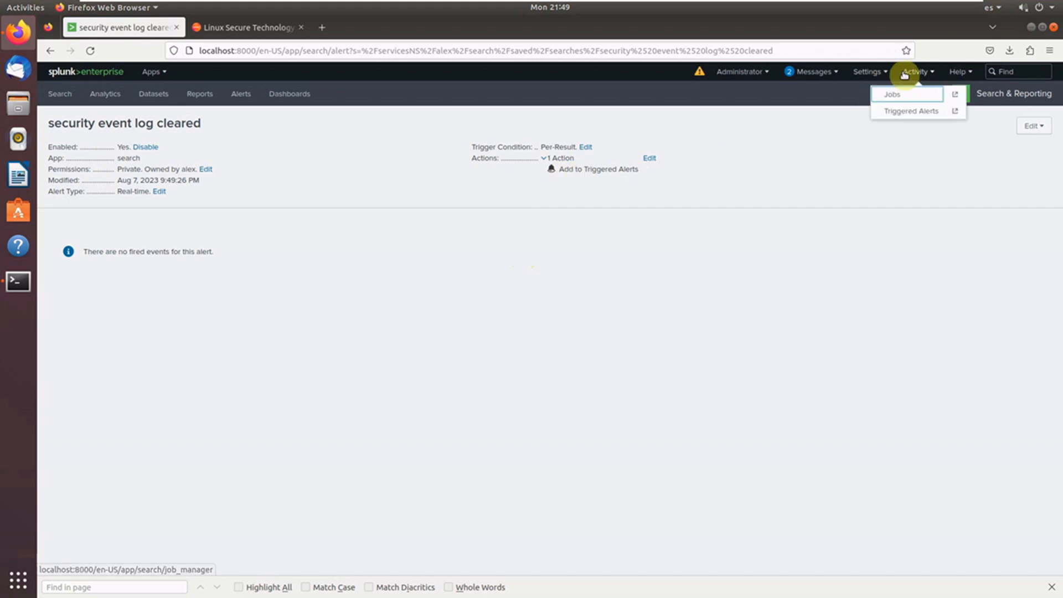
pyautogui.click(917, 112)
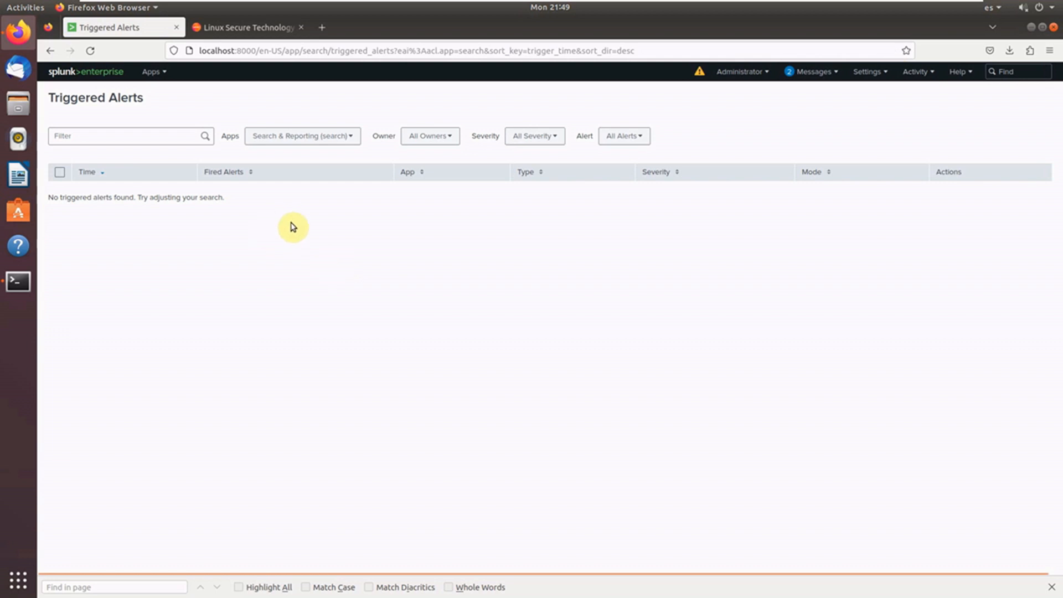
# Leave the VM's full screen and bring up Event Viewer with a refreshed Security log.
pyautogui.moveTo(742, 2)
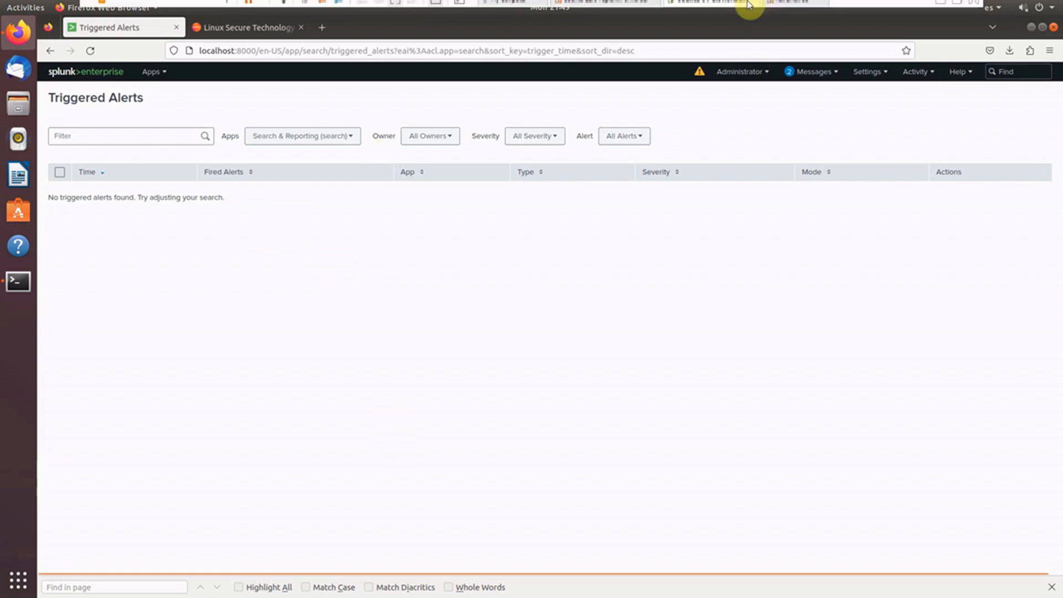
pyautogui.click(954, 6)
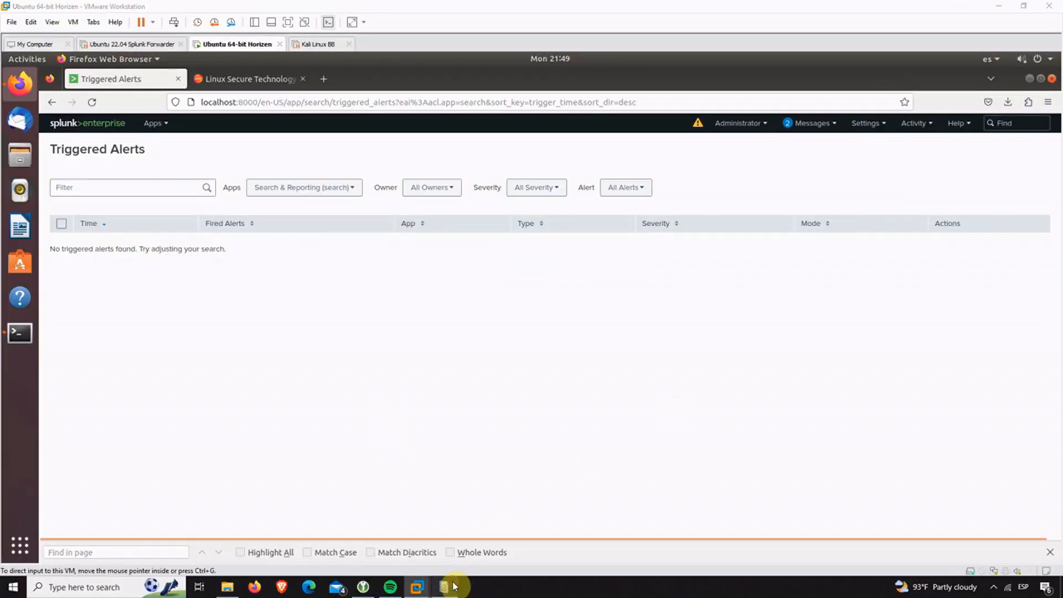
pyautogui.click(454, 586)
pyautogui.press('F5')
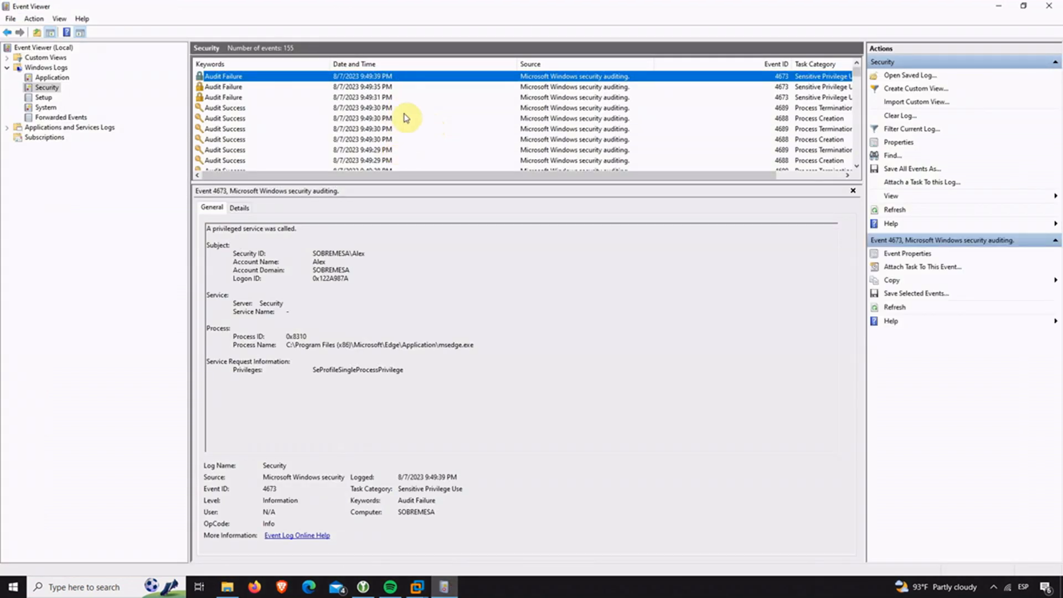
# Clear the Security log again, leaving a new 1102 event, and minimize Event Viewer.
pyautogui.click(401, 139)
pyautogui.click(390, 98)
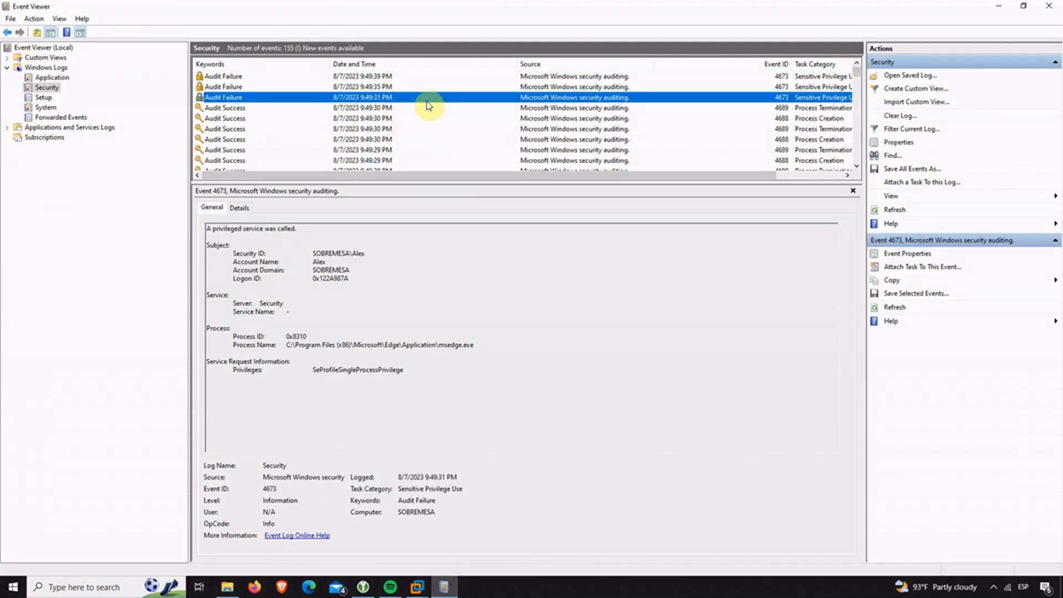
pyautogui.click(886, 119)
pyautogui.click(197, 90)
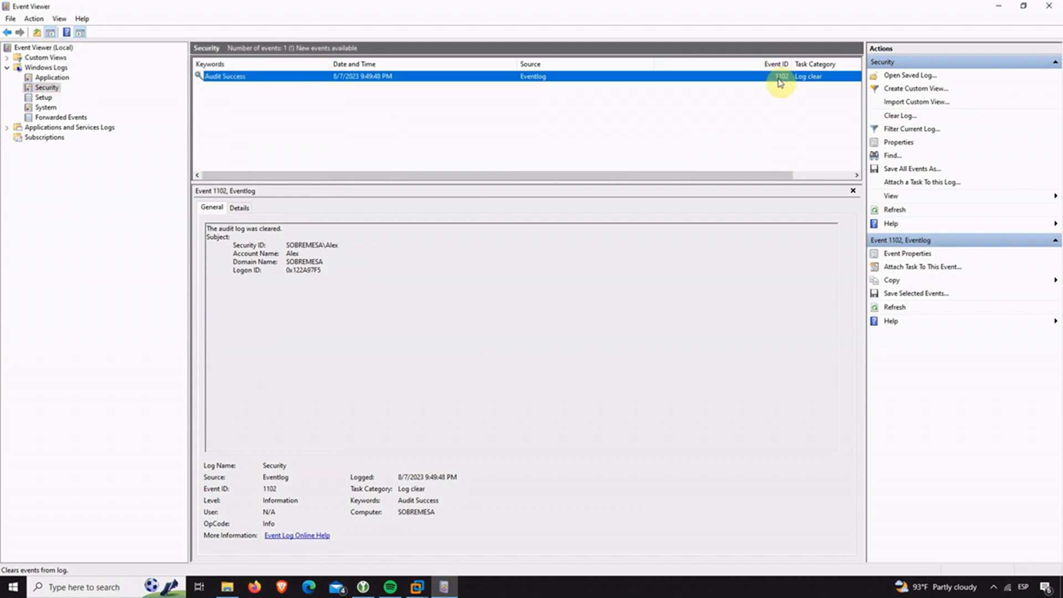
pyautogui.click(998, 7)
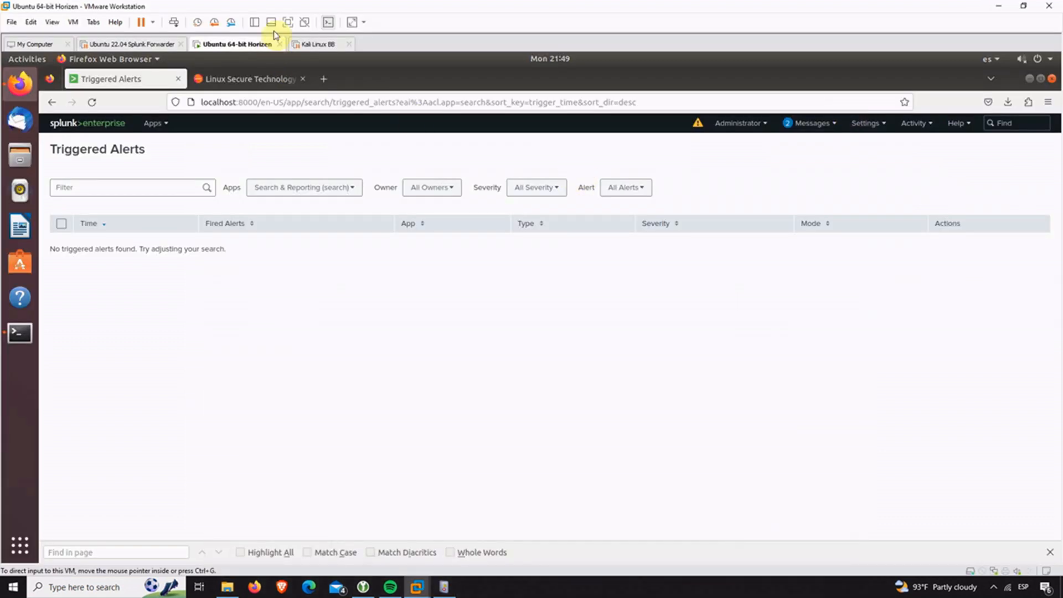
# Back in full screen, reload Triggered Alerts to see the Critical 'security event log cleared' alert, and open Edit Search.
pyautogui.click(287, 22)
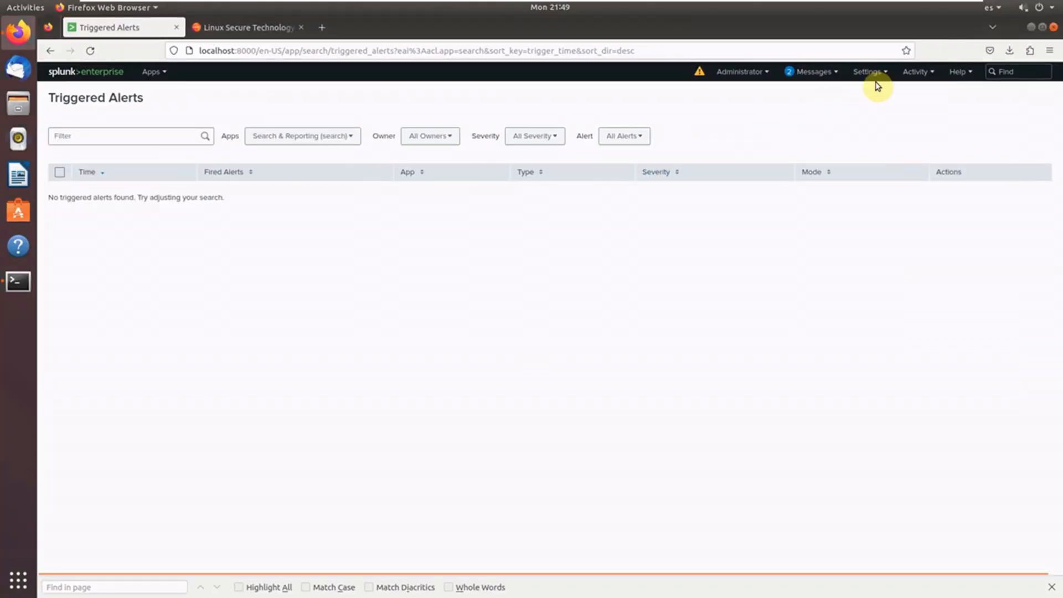
pyautogui.click(503, 51)
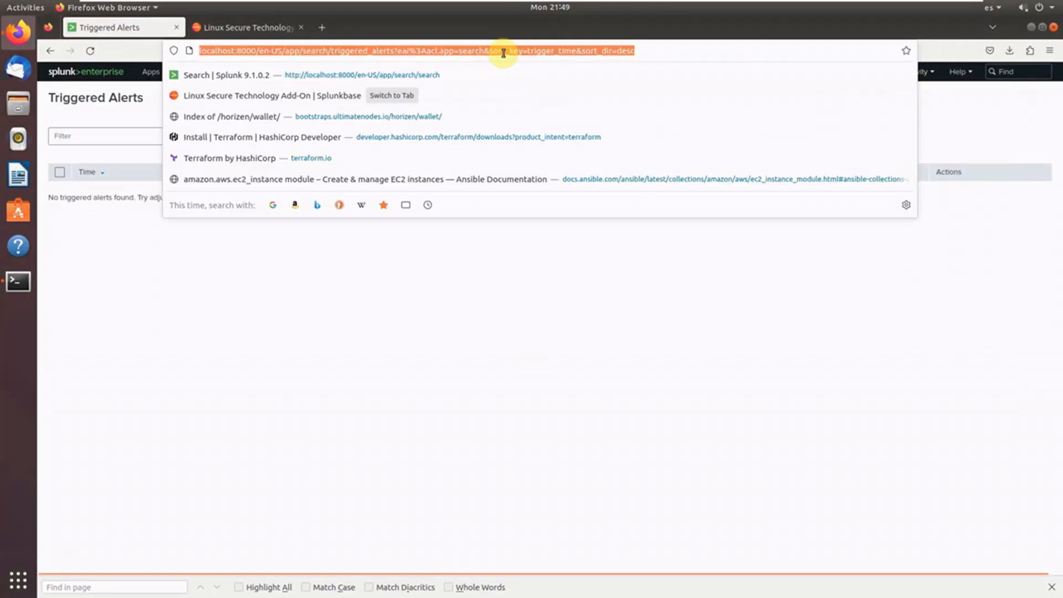
pyautogui.press('Return')
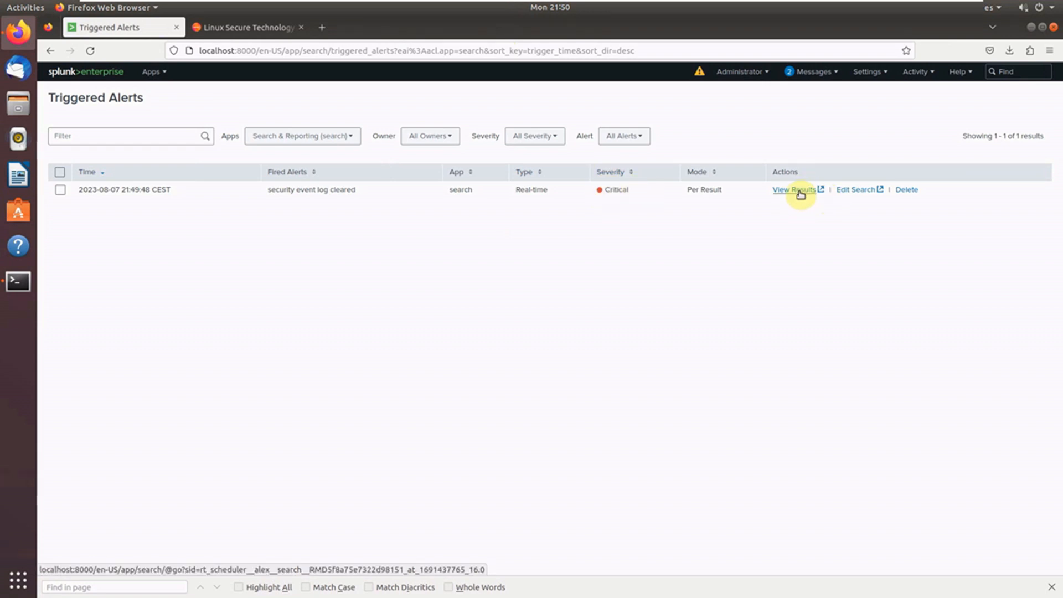
pyautogui.click(849, 191)
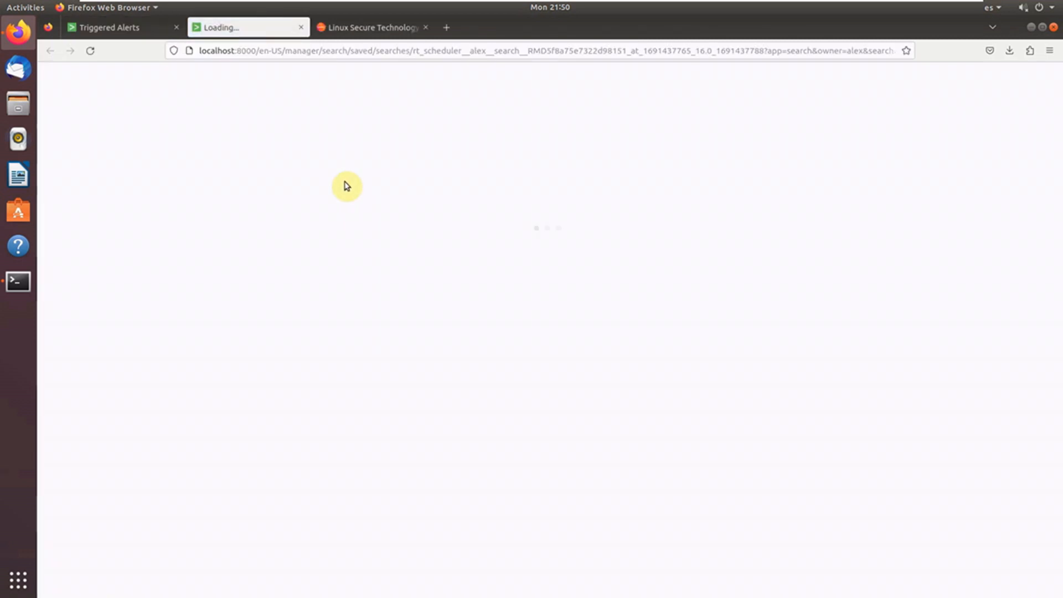